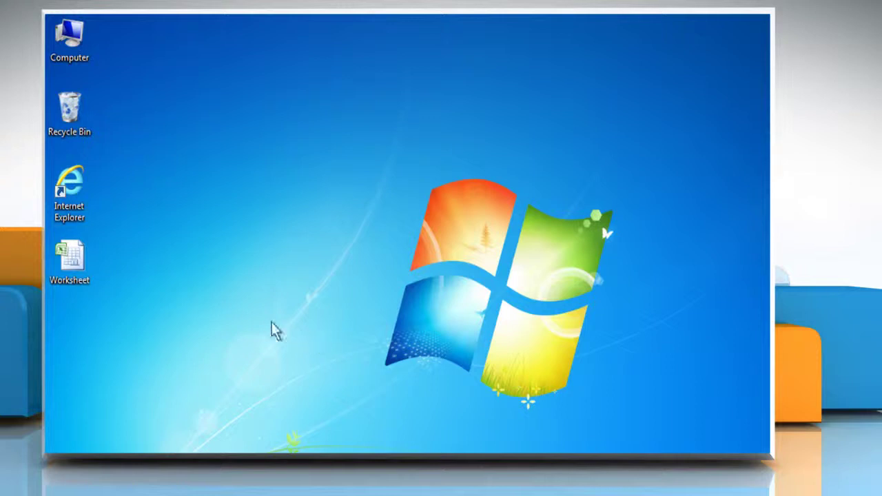
# Open the Worksheet file from the desktop in Excel
pyautogui.click(78, 259)
pyautogui.rightClick(76, 260)
pyautogui.click(116, 268)
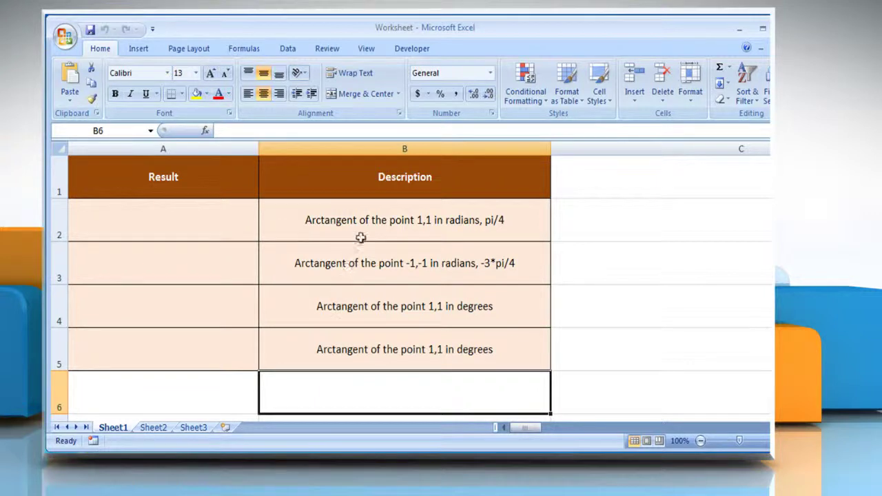
# Read the arctangent descriptions in B1–B5, covering radians (pi/4, -3*pi/4) and degrees
pyautogui.click(371, 194)
pyautogui.click(370, 221)
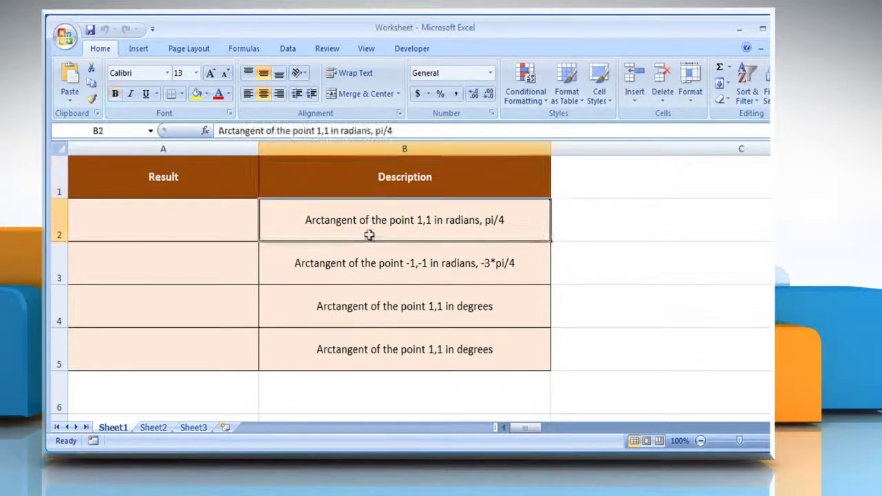
pyautogui.click(429, 276)
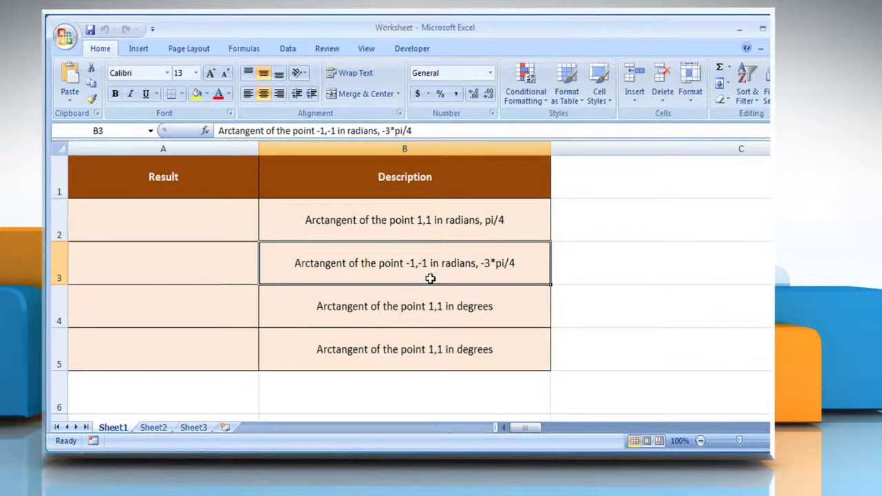
pyautogui.click(428, 314)
pyautogui.click(394, 361)
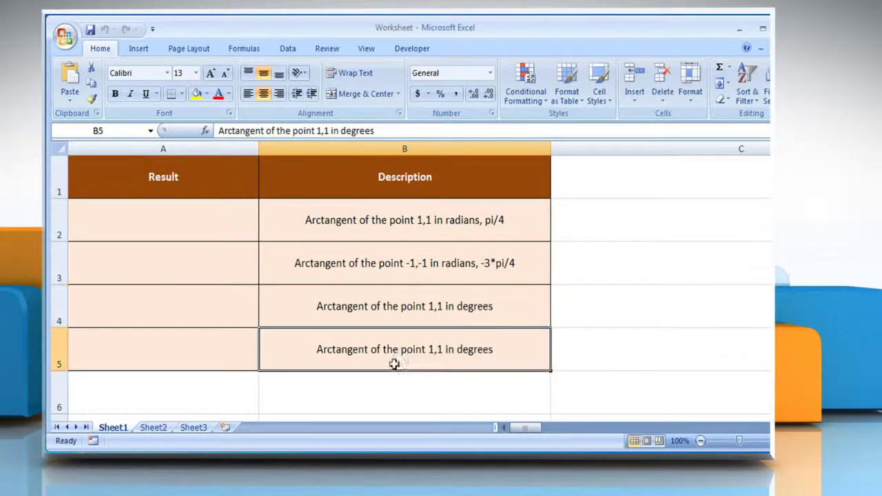
pyautogui.click(338, 236)
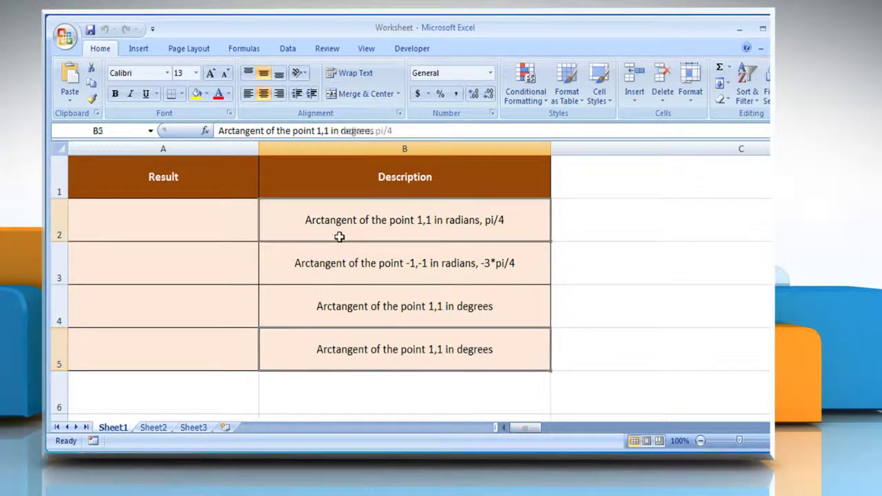
# Enter =ATAN2(1,1) in A2 so it returns 0.785398163
pyautogui.click(238, 230)
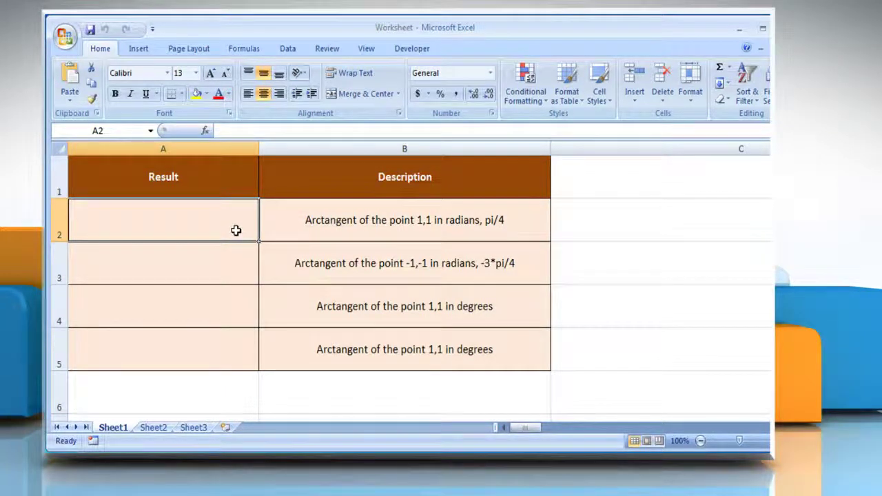
pyautogui.write('=')
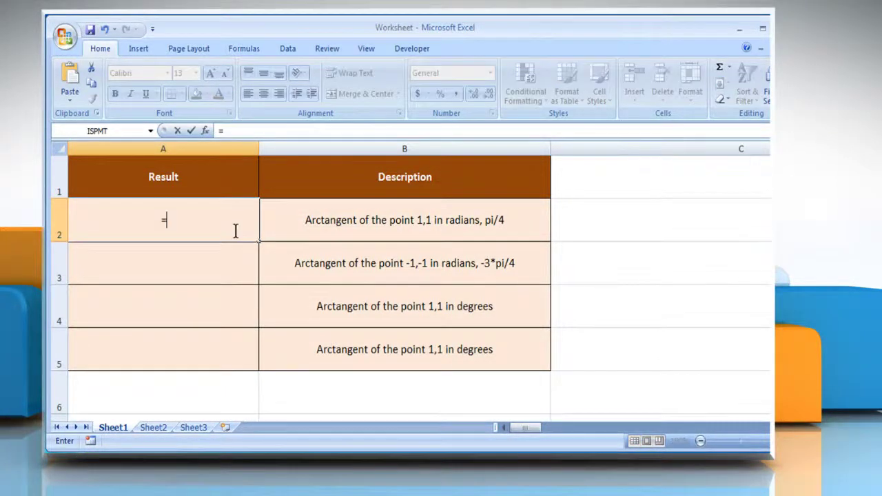
pyautogui.write('ATAN2')
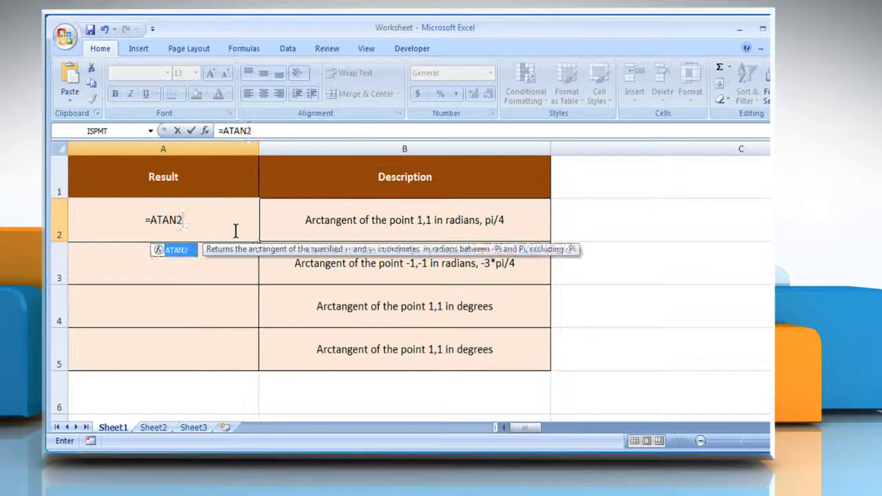
pyautogui.write('(1')
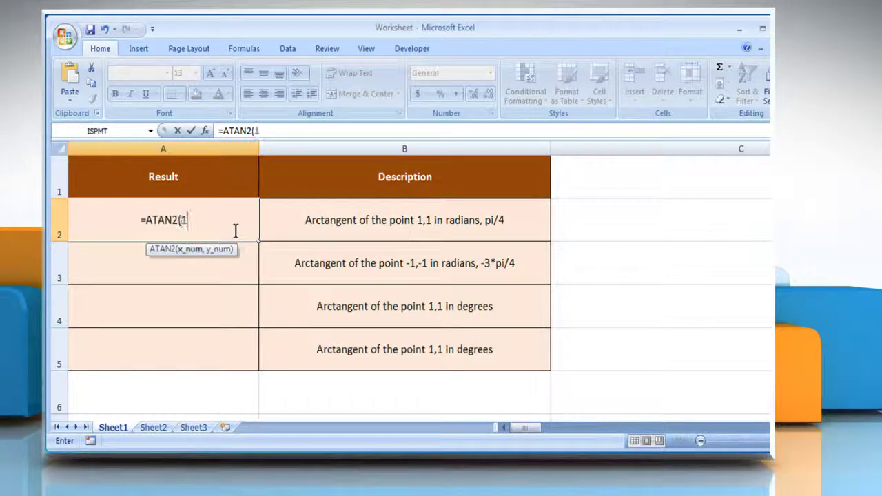
pyautogui.write(',1')
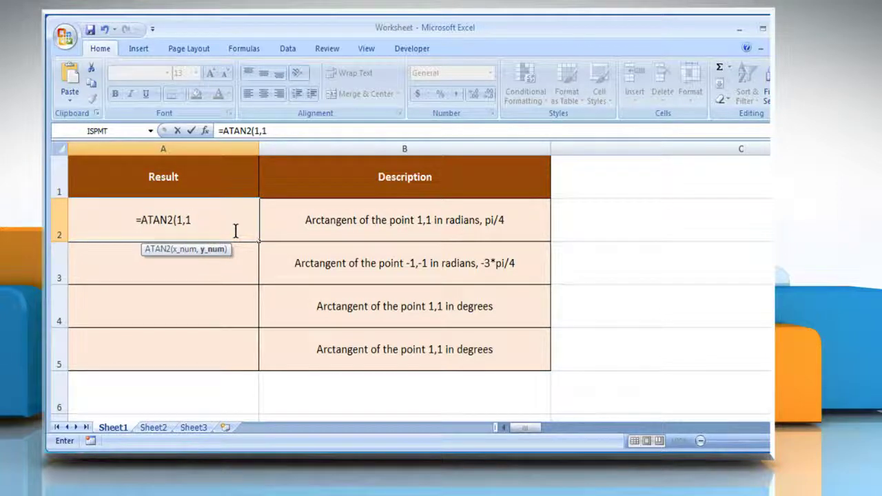
pyautogui.write(')')
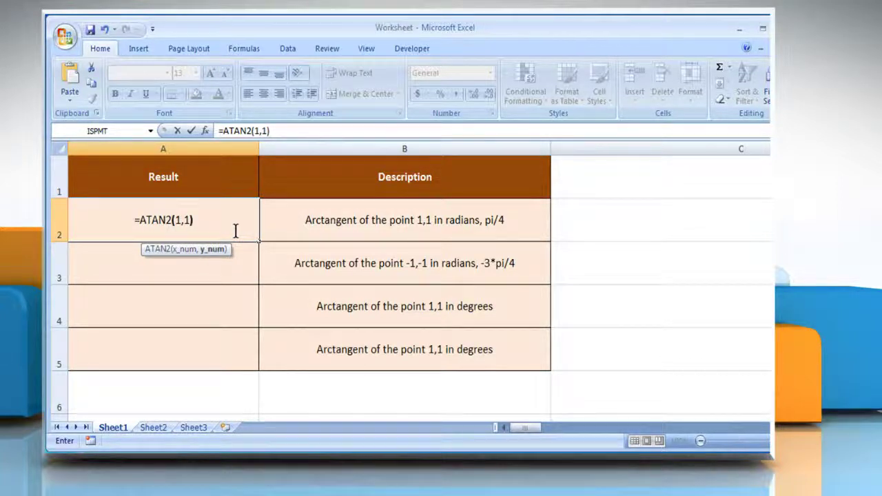
pyautogui.press('Return')
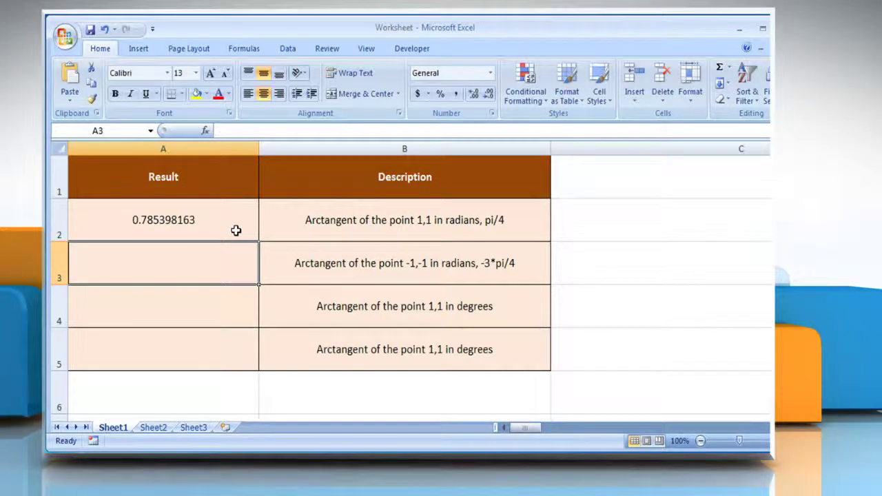
pyautogui.click(236, 230)
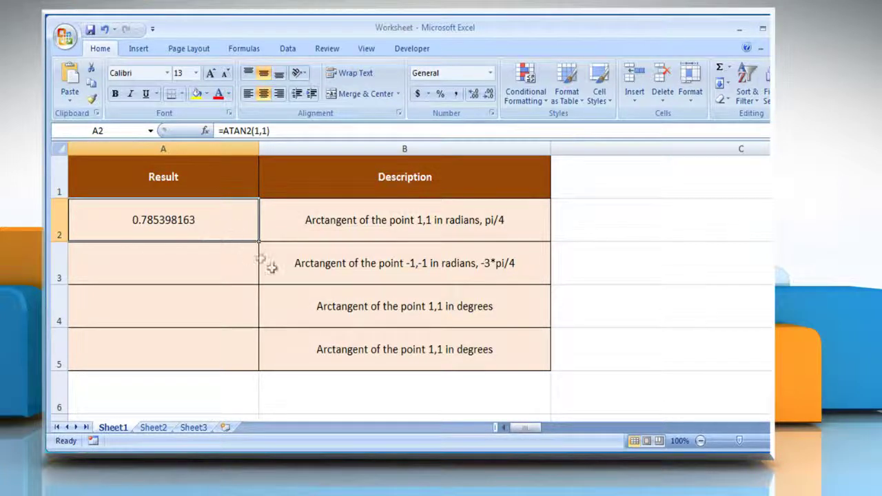
# Enter =ATAN2(-1,-1) in A3 so it returns -2.35619449
pyautogui.click(293, 277)
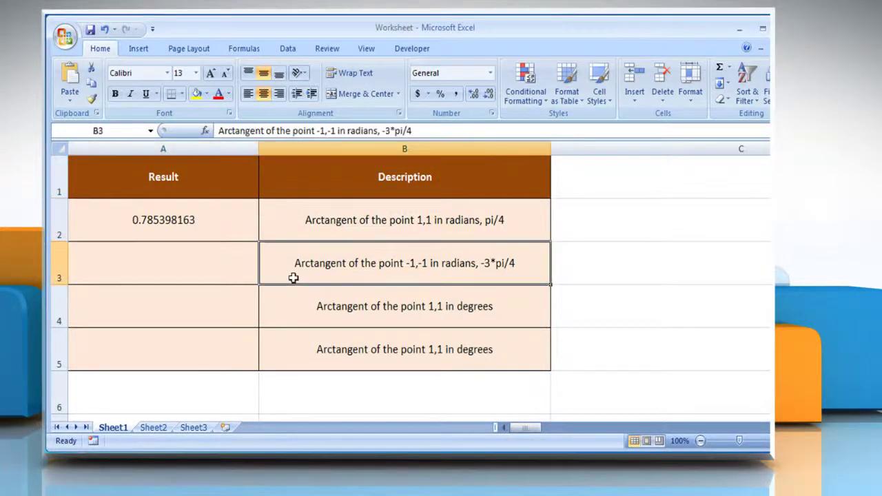
pyautogui.click(233, 274)
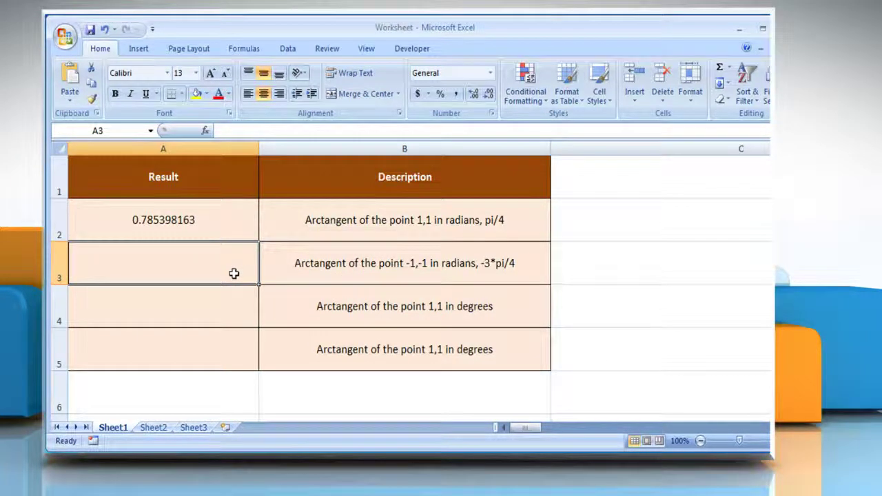
pyautogui.write('=')
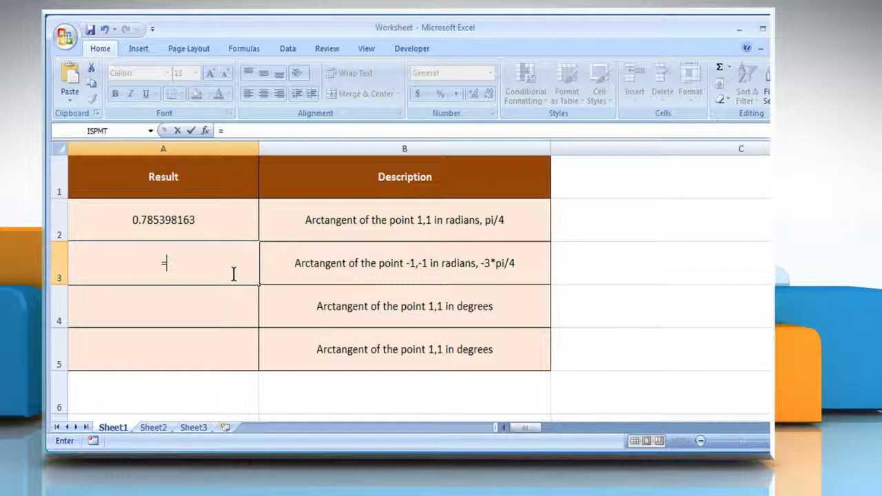
pyautogui.write('ATAN2')
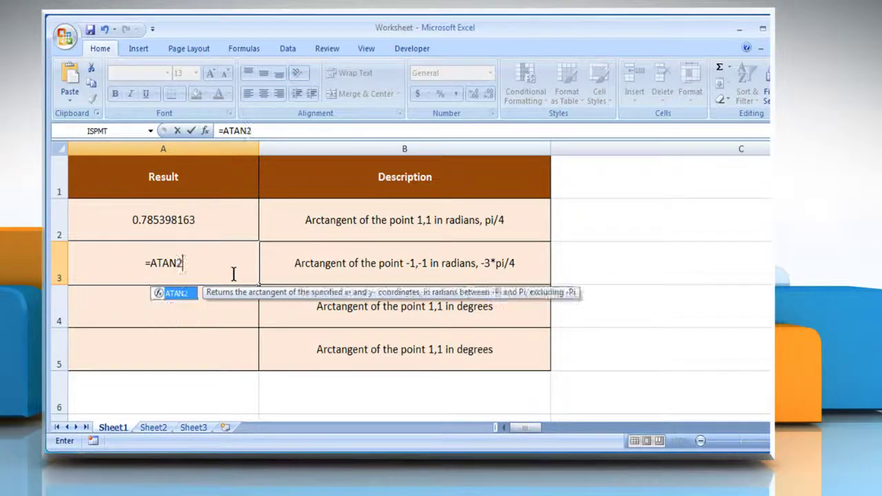
pyautogui.write('(-1')
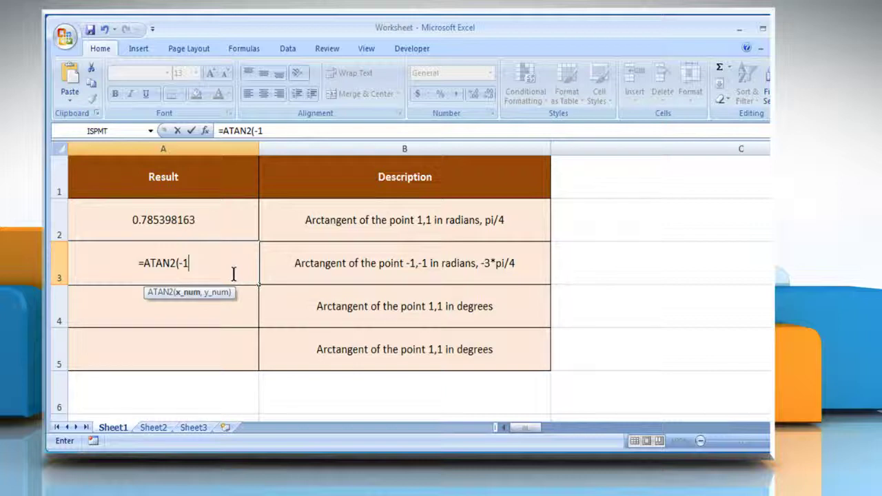
pyautogui.write(',-1')
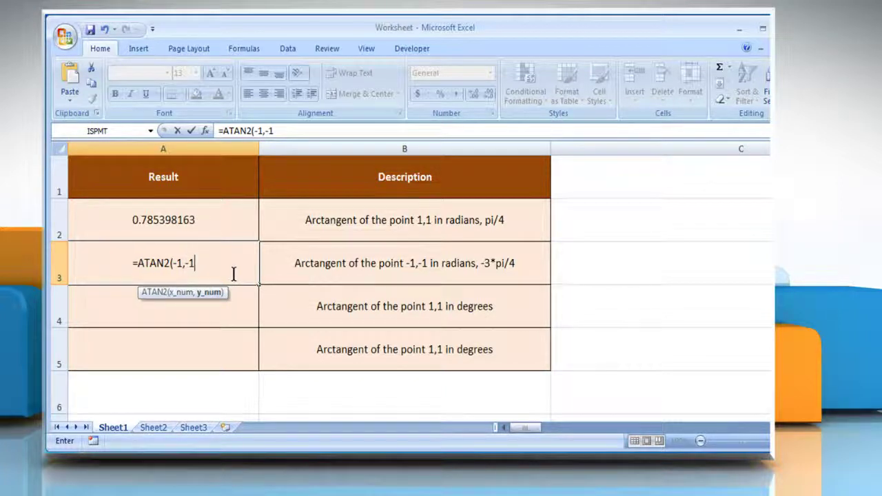
pyautogui.write(')')
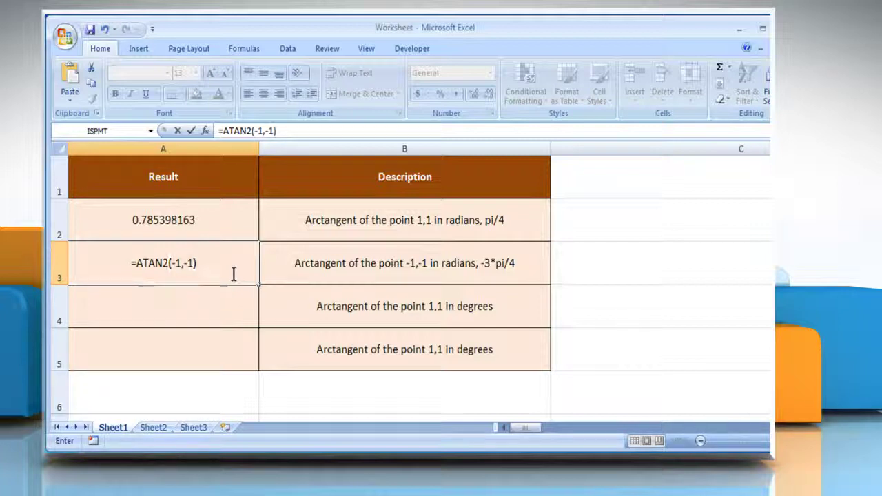
pyautogui.press('Return')
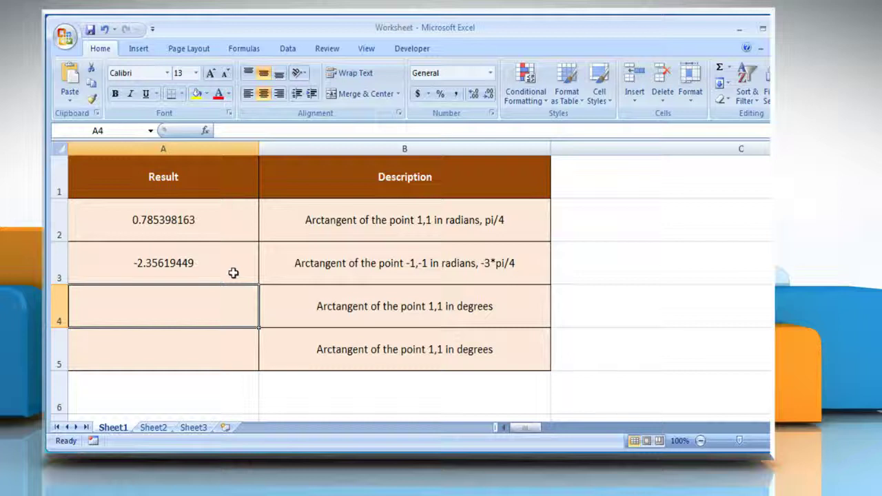
# Enter =ATAN2(-1,-1)*180/PI() in A4 so it returns -135 degrees
pyautogui.click(215, 274)
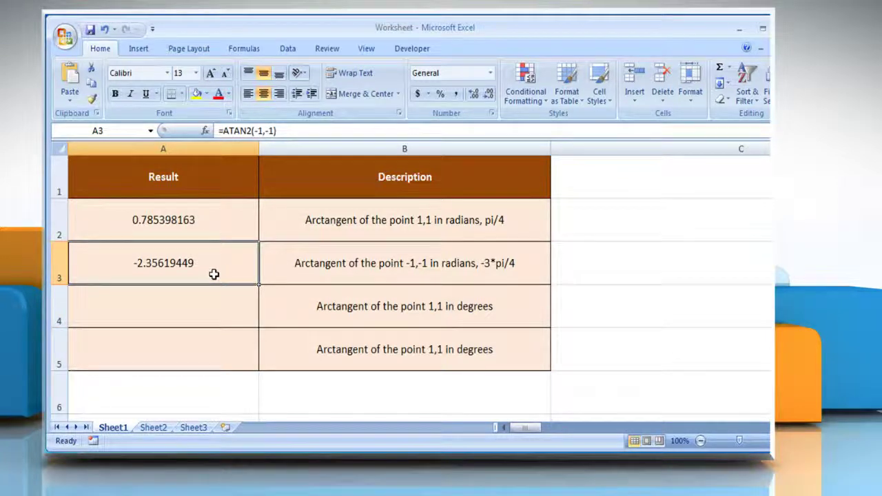
pyautogui.click(286, 308)
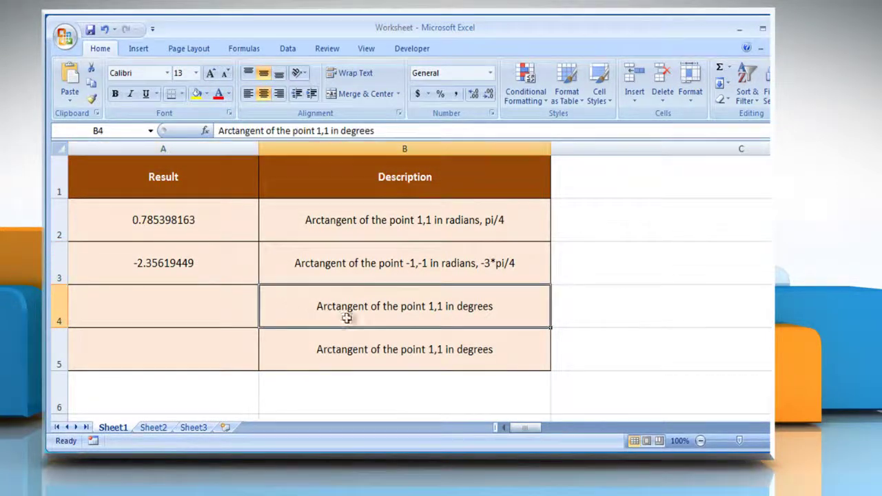
pyautogui.click(233, 321)
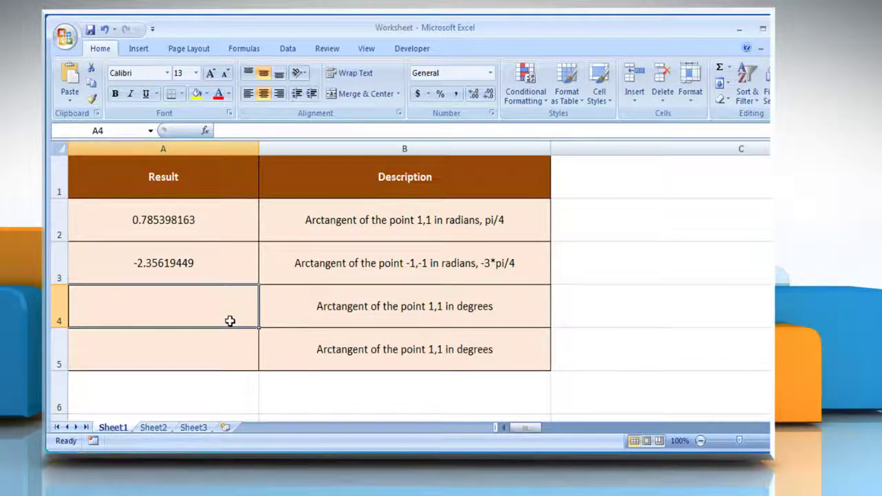
pyautogui.write('=')
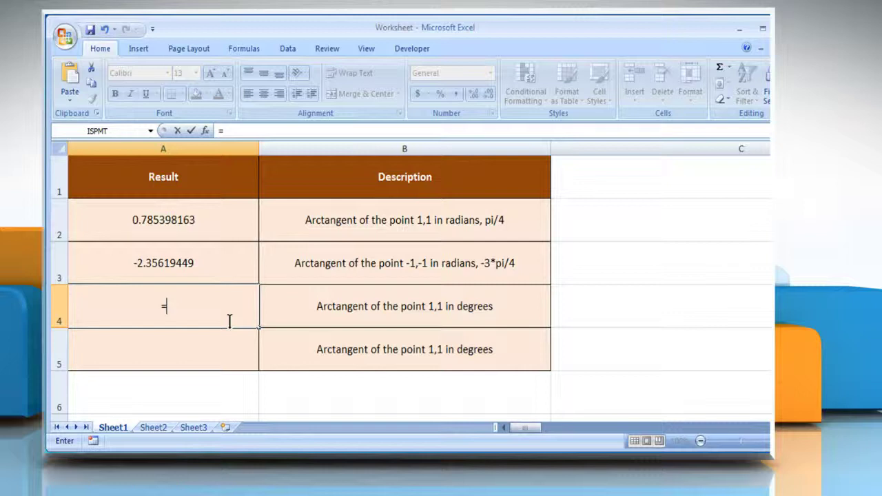
pyautogui.write('ATAN2(')
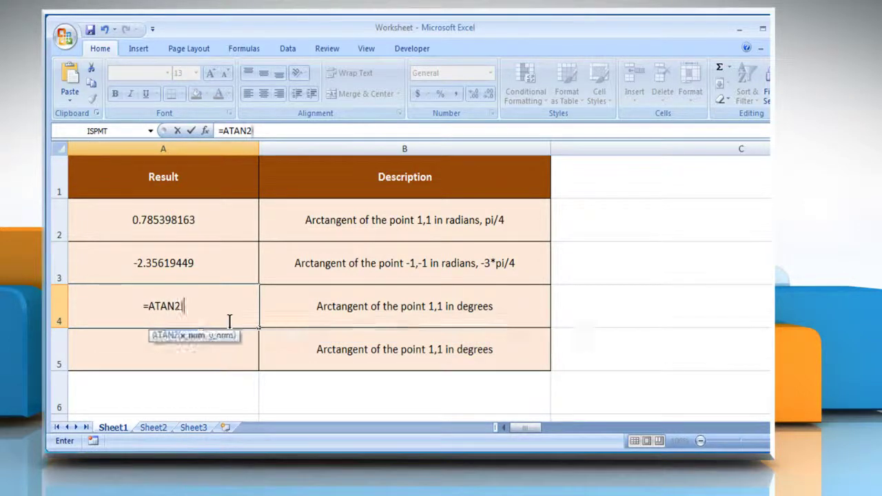
pyautogui.write('-1')
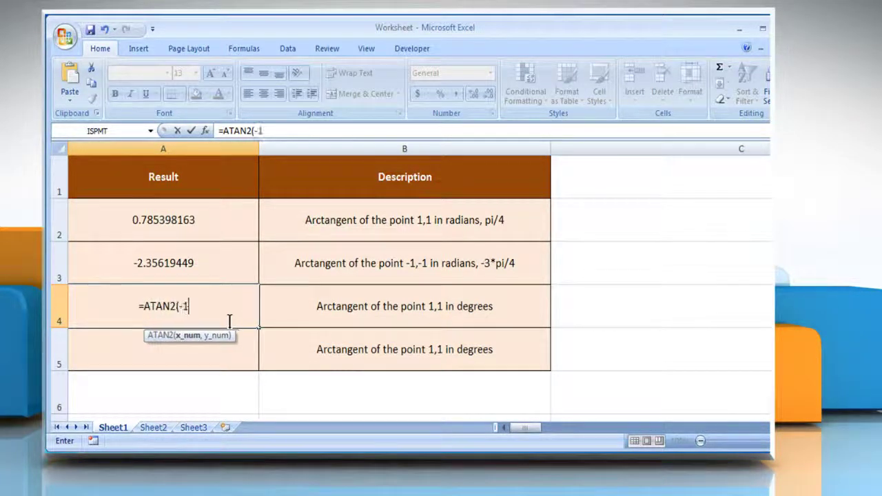
pyautogui.write(',')
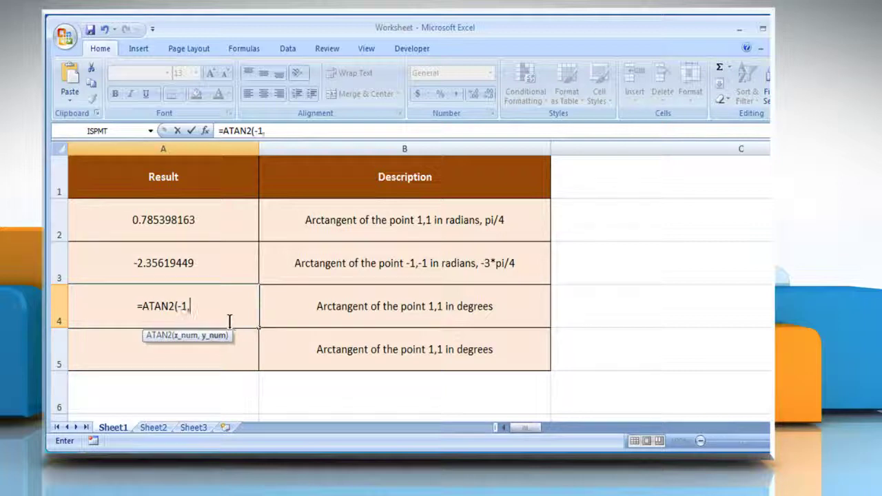
pyautogui.write('-1')
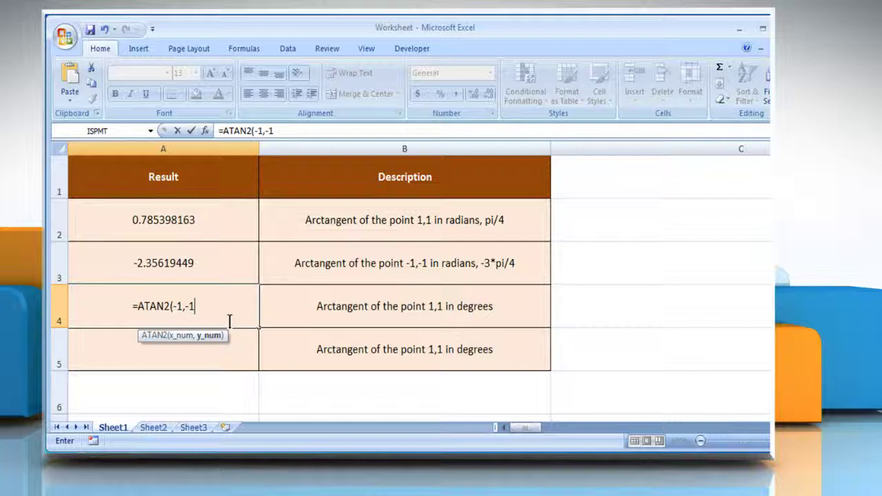
pyautogui.write(')*1')
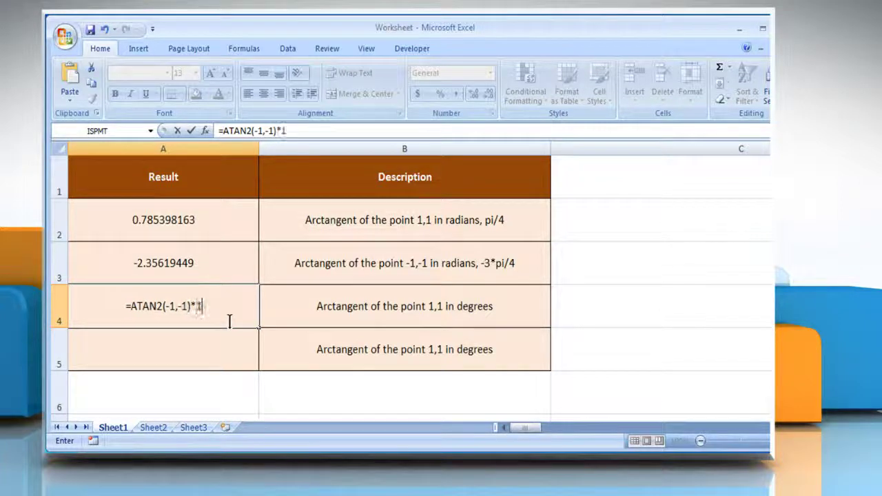
pyautogui.write('80/PI')
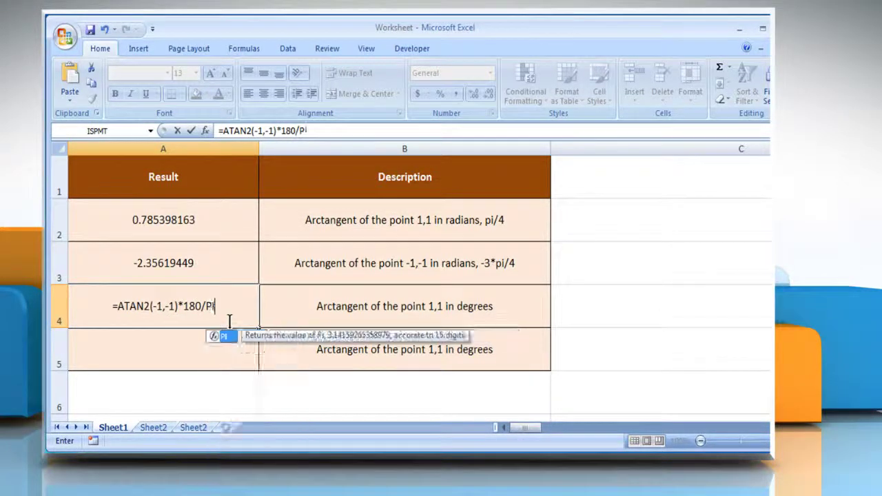
pyautogui.write('()')
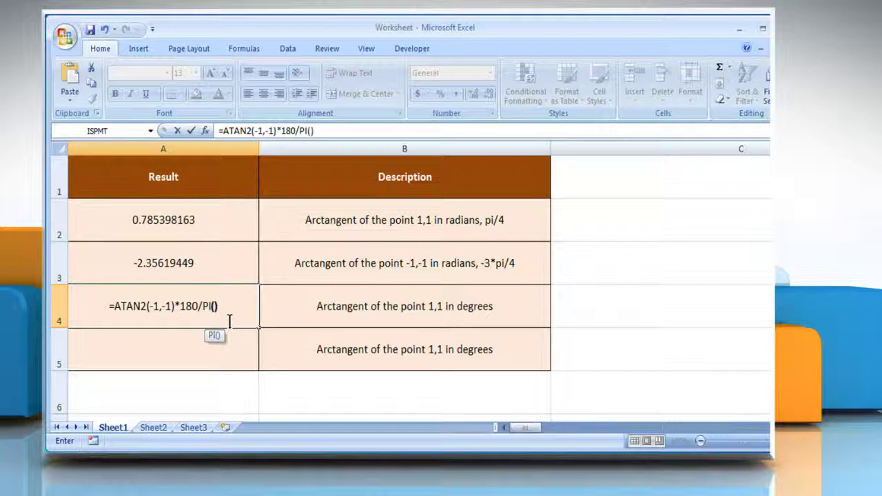
pyautogui.press('Return')
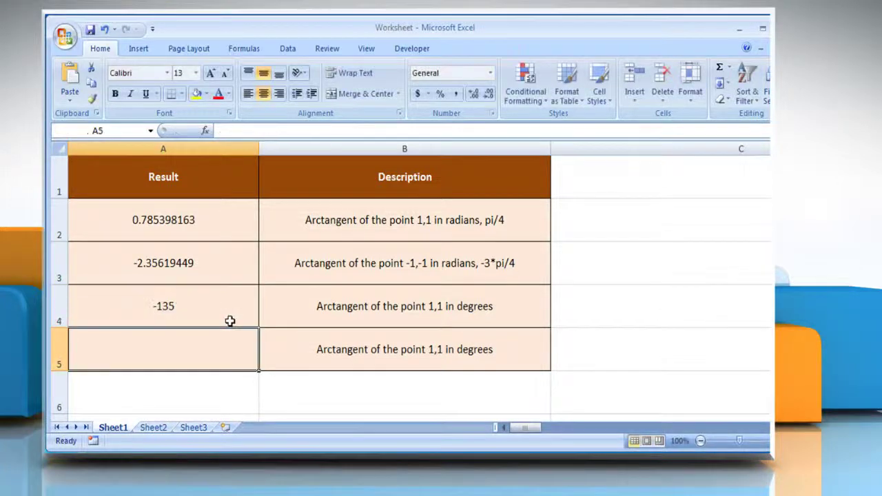
pyautogui.click(228, 319)
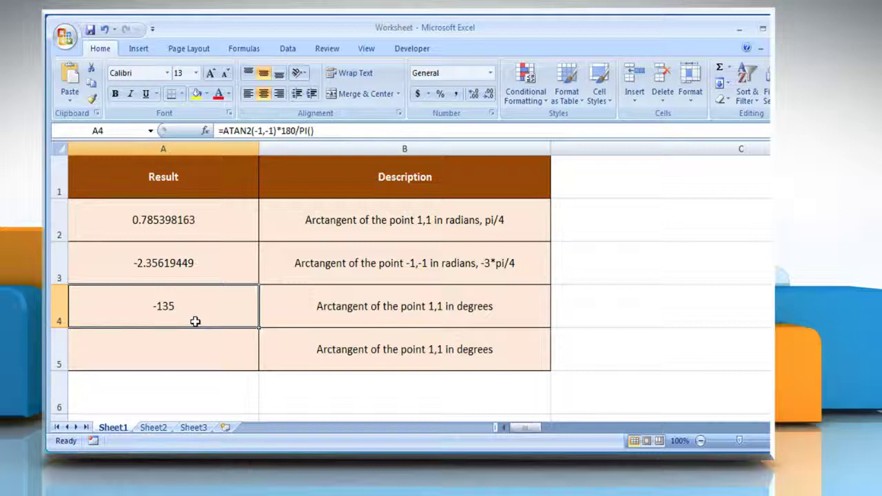
# Enter =DEGREES(ATAN2(-1,-1)) in A5 so it also returns -135
pyautogui.click(326, 360)
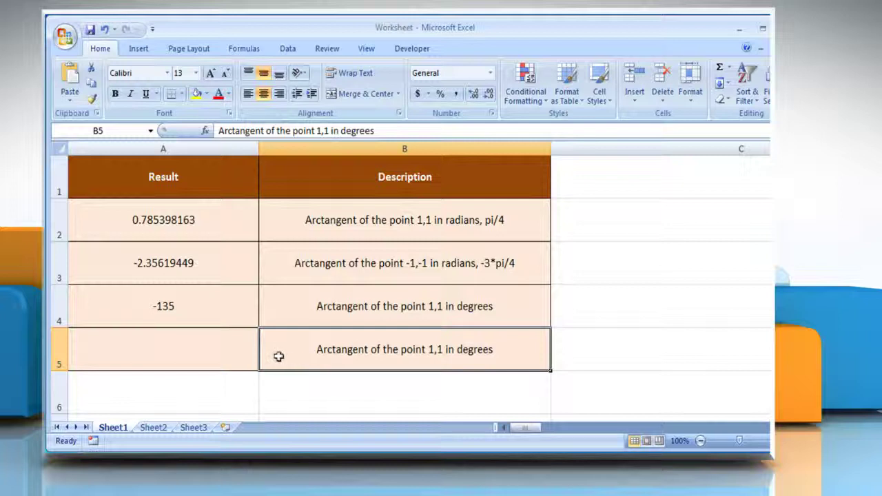
pyautogui.click(231, 356)
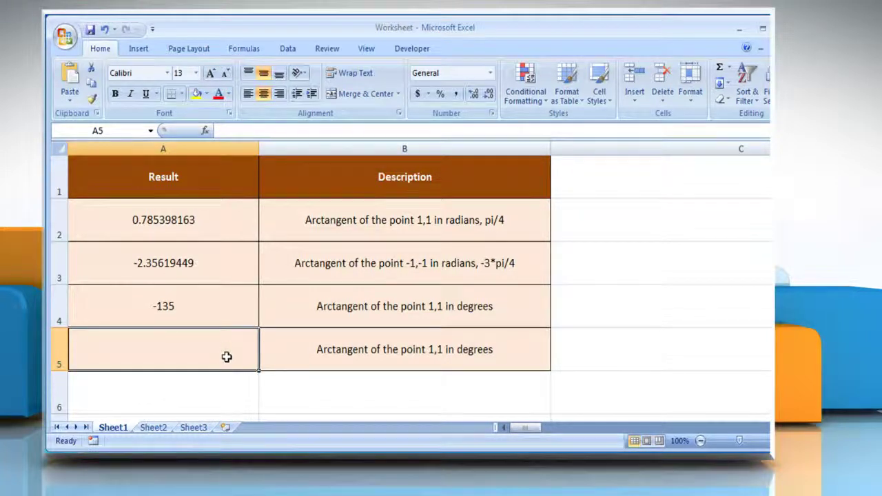
pyautogui.write('=')
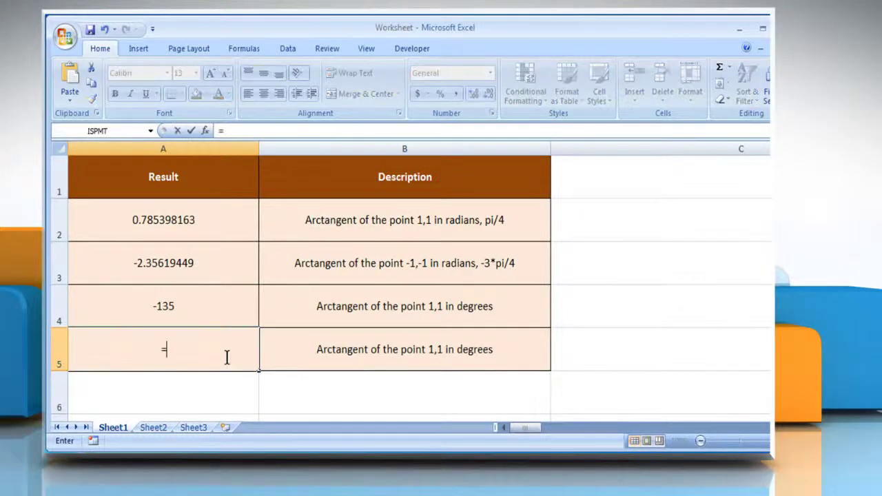
pyautogui.write('DEGREES(')
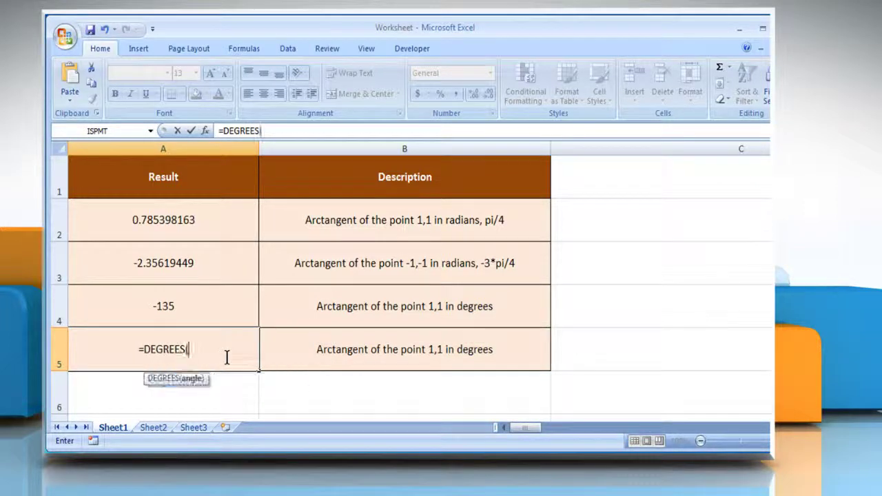
pyautogui.write('ATAN2(')
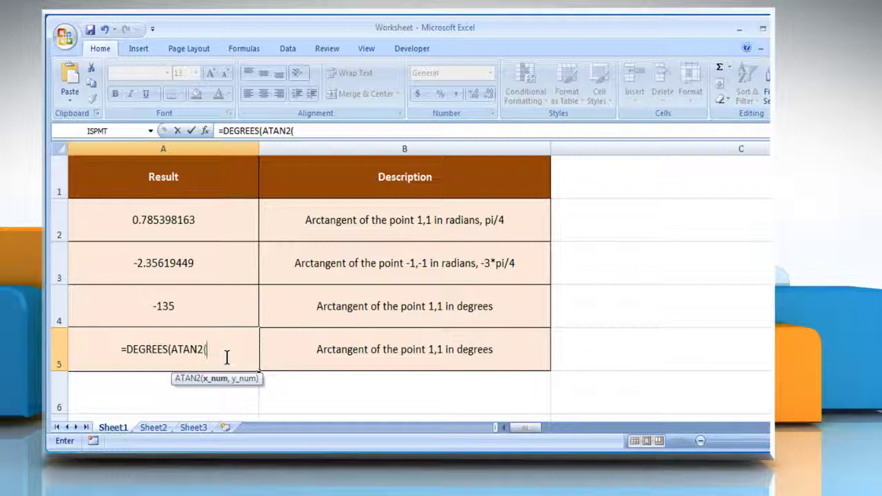
pyautogui.write('-1')
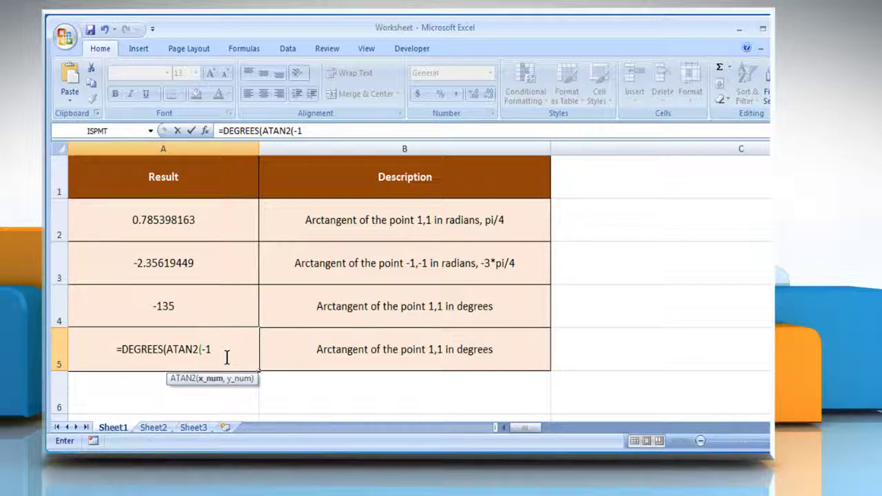
pyautogui.write(',-1')
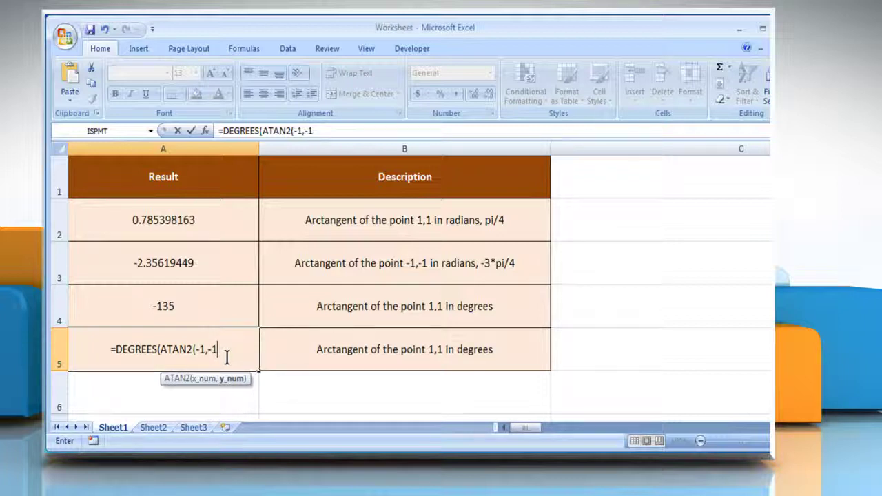
pyautogui.write('))')
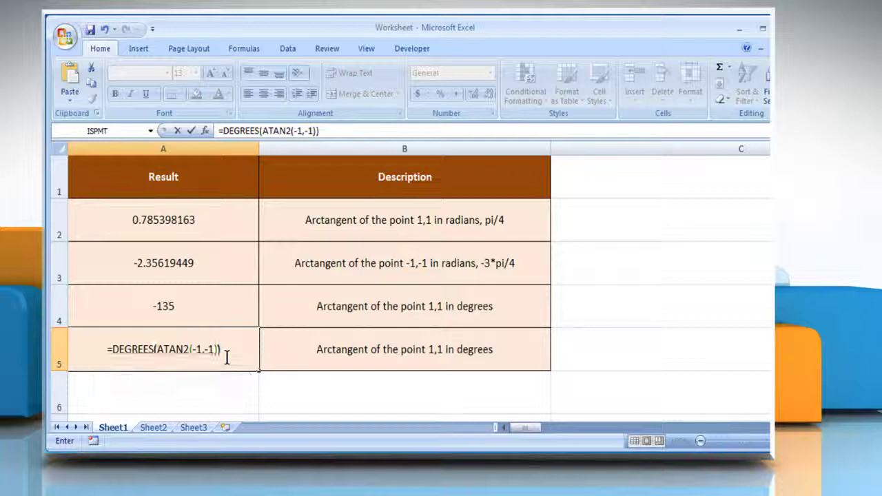
pyautogui.press('Return')
pyautogui.click(222, 357)
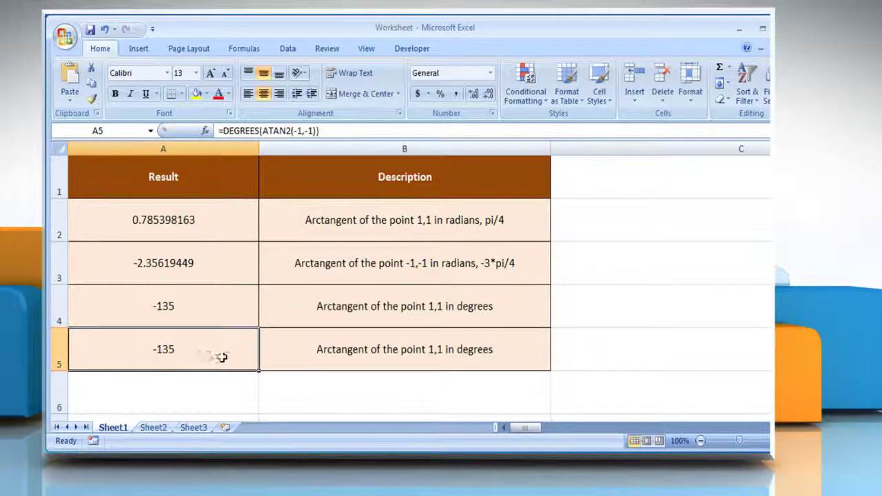